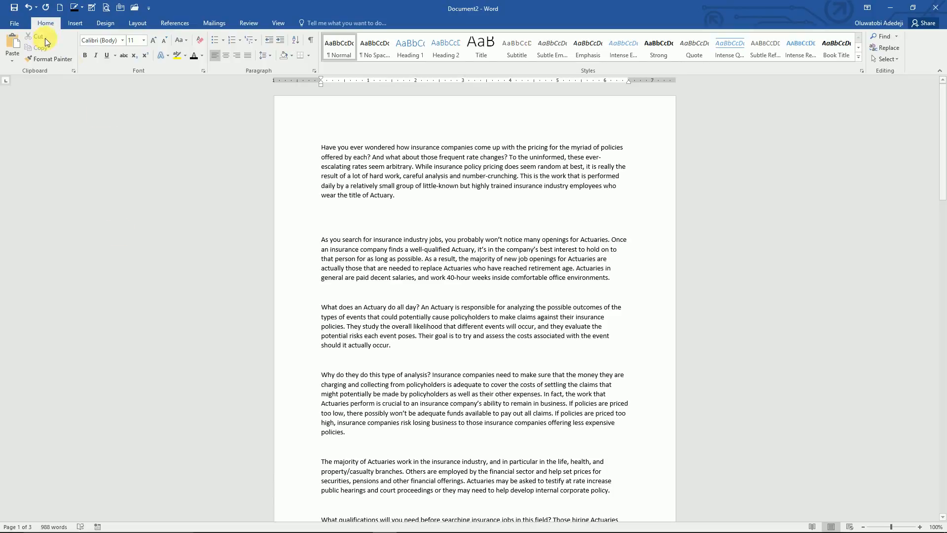
Step: Start saving the document from the File menu, then cancel without saving
click(18, 23)
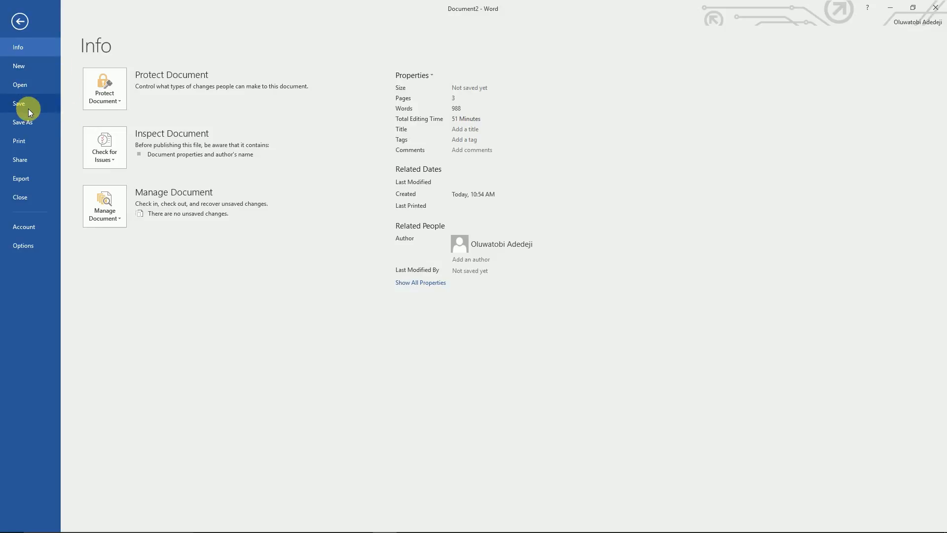
click(25, 104)
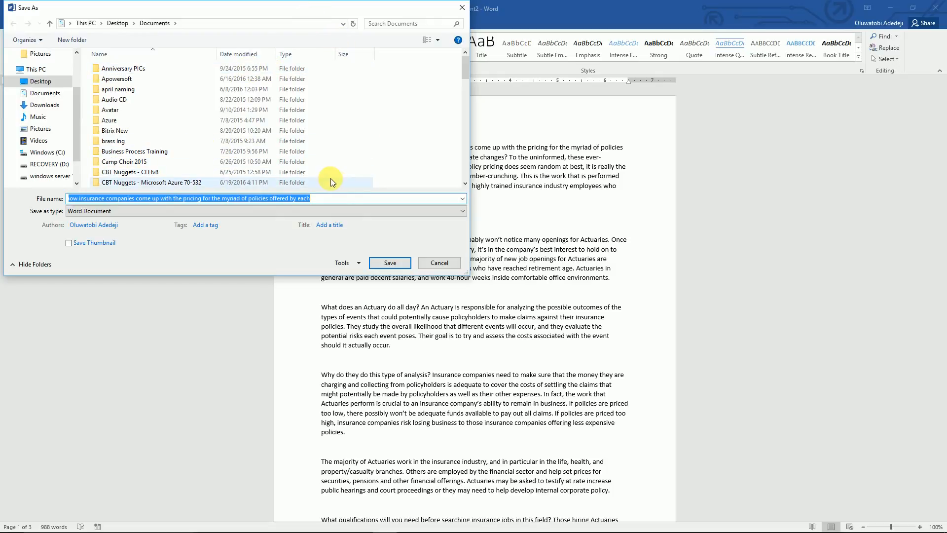
click(335, 203)
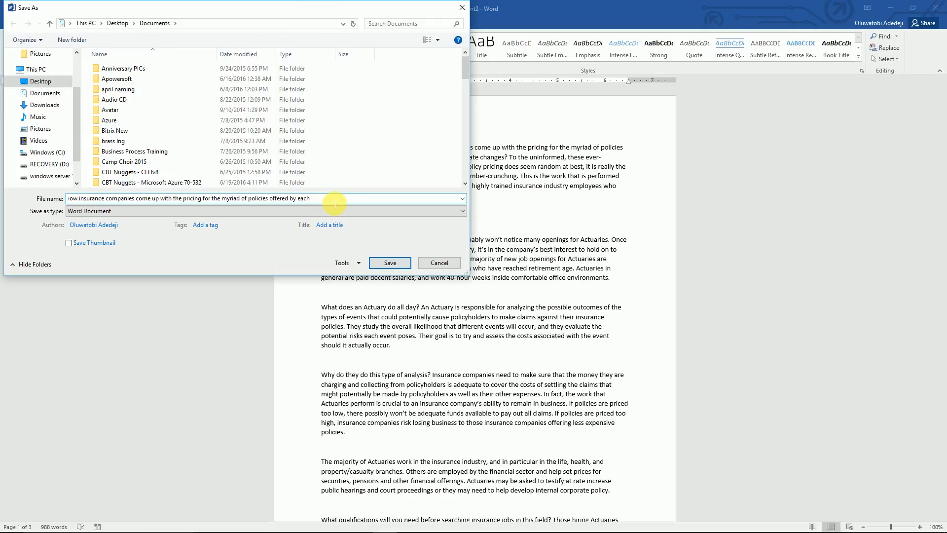
click(465, 8)
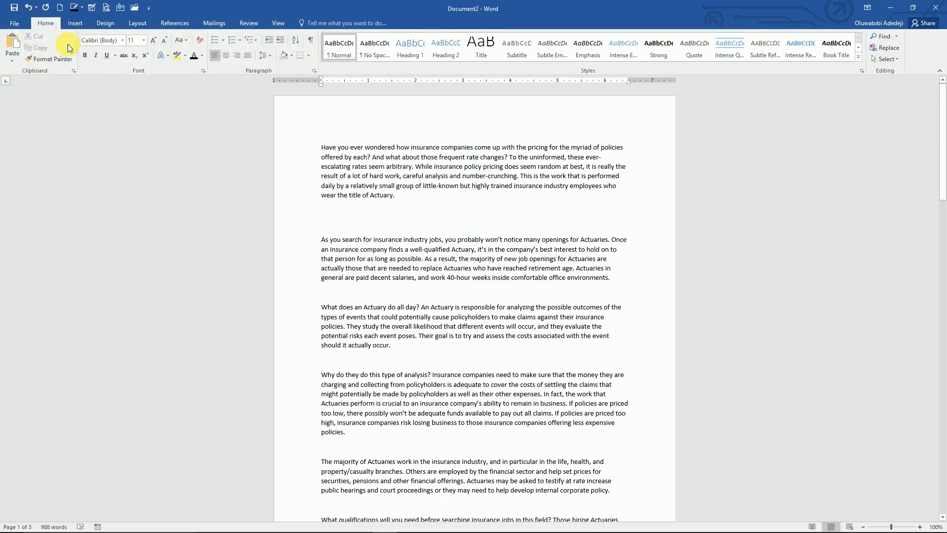
Step: Show the Documents folders on This PC in Word's Open page
click(19, 21)
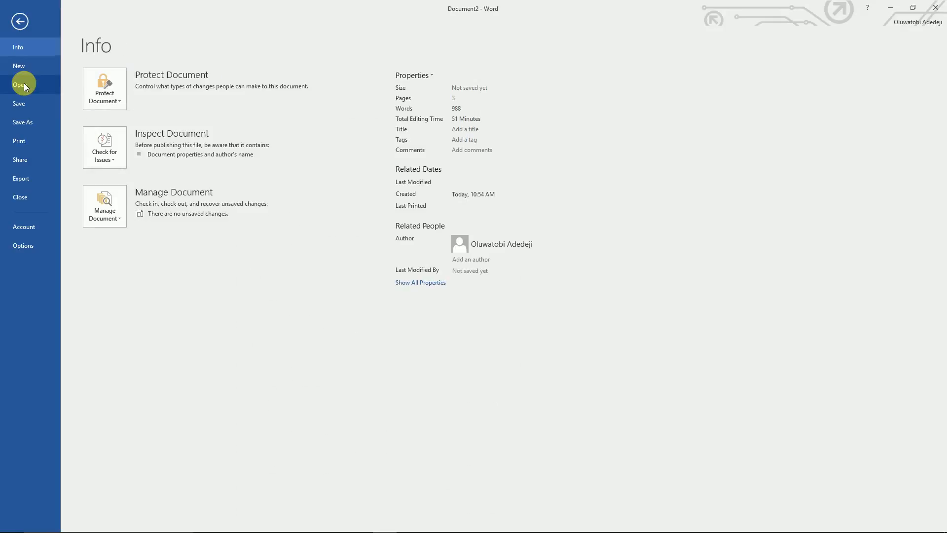
click(24, 84)
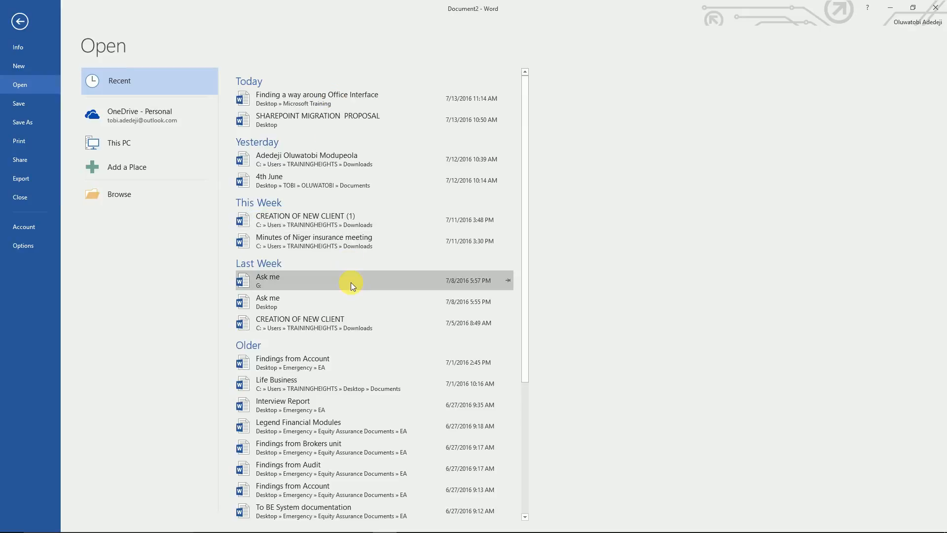
click(155, 147)
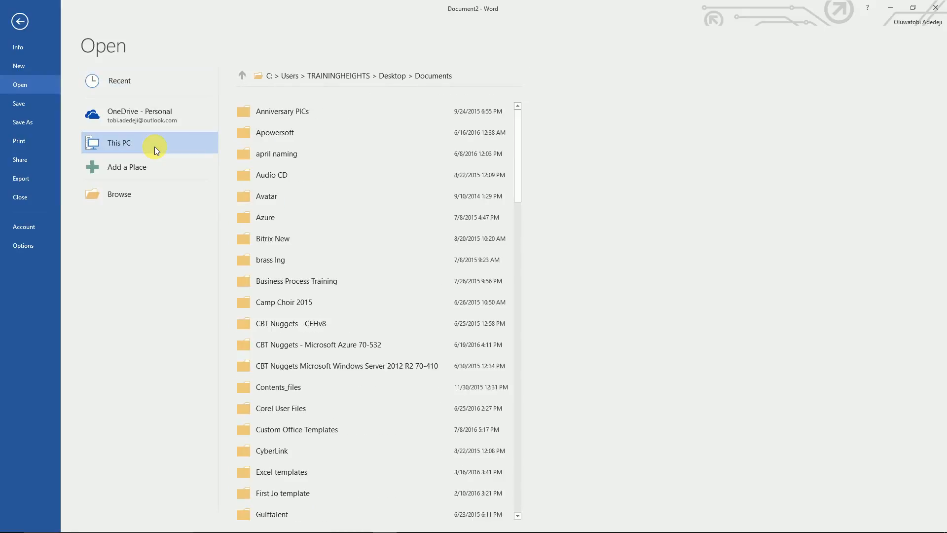
Step: Open 'Finding a way aroung Office Interface' from Desktop > Microsoft Training in the Open dialog
click(395, 75)
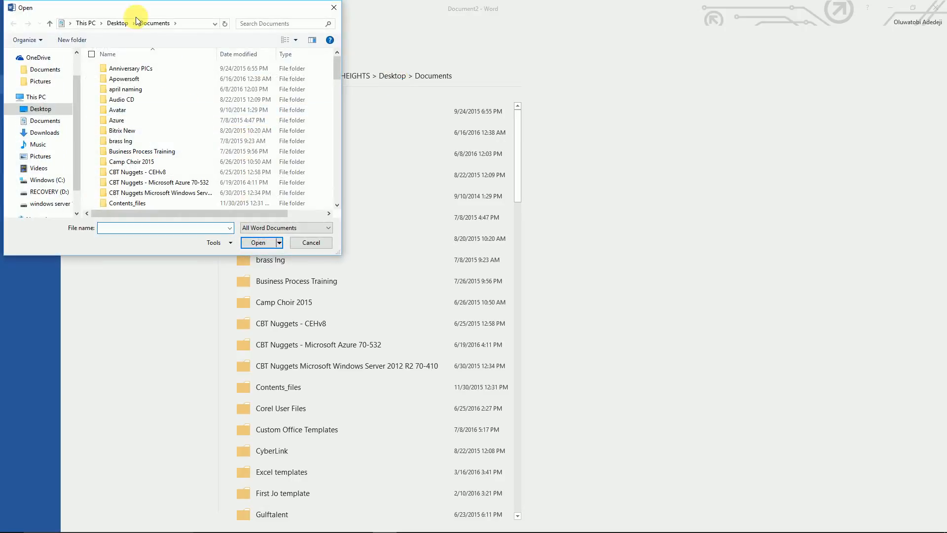
click(116, 23)
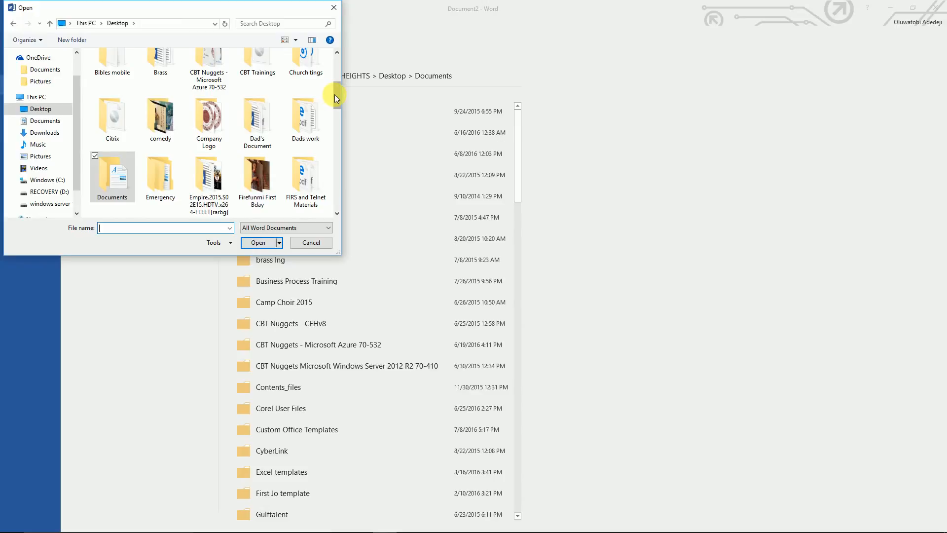
drag(335, 94, 343, 127)
click(212, 99)
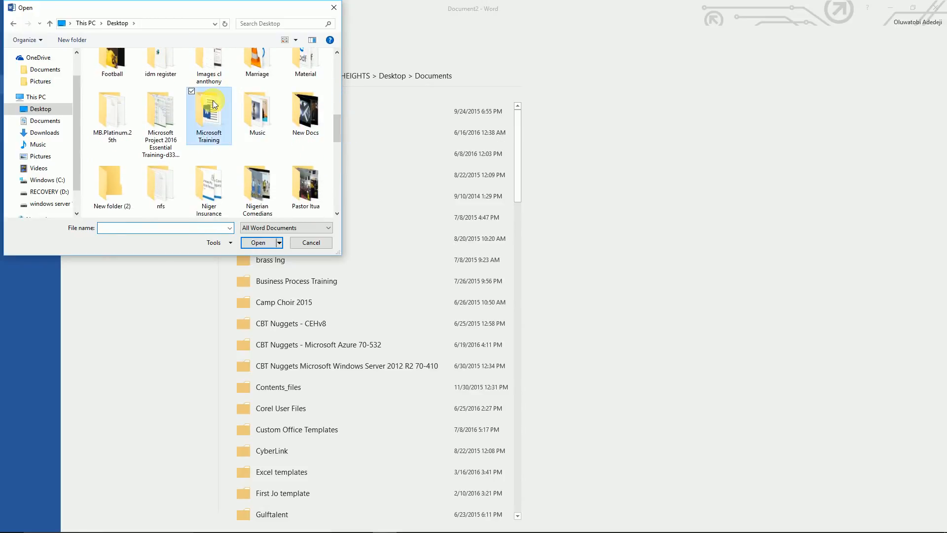
double_click(213, 99)
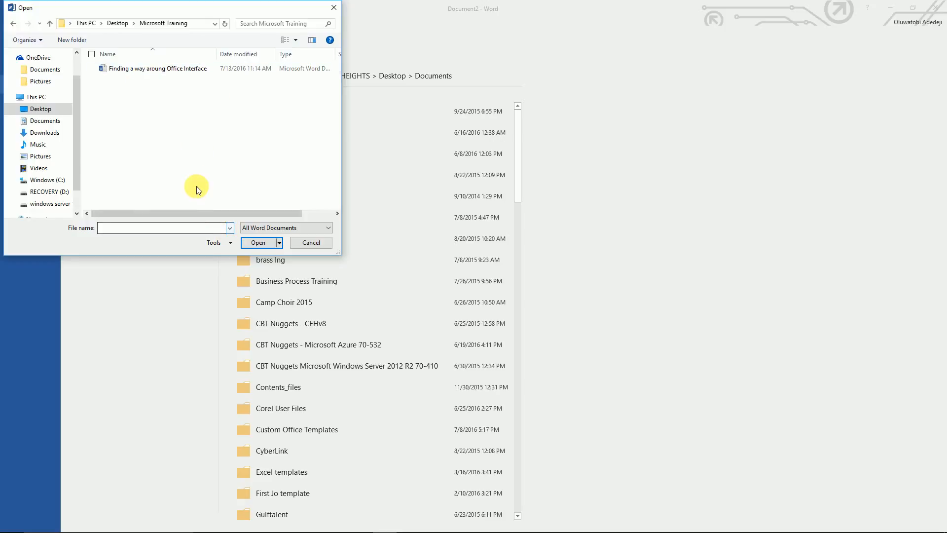
click(178, 68)
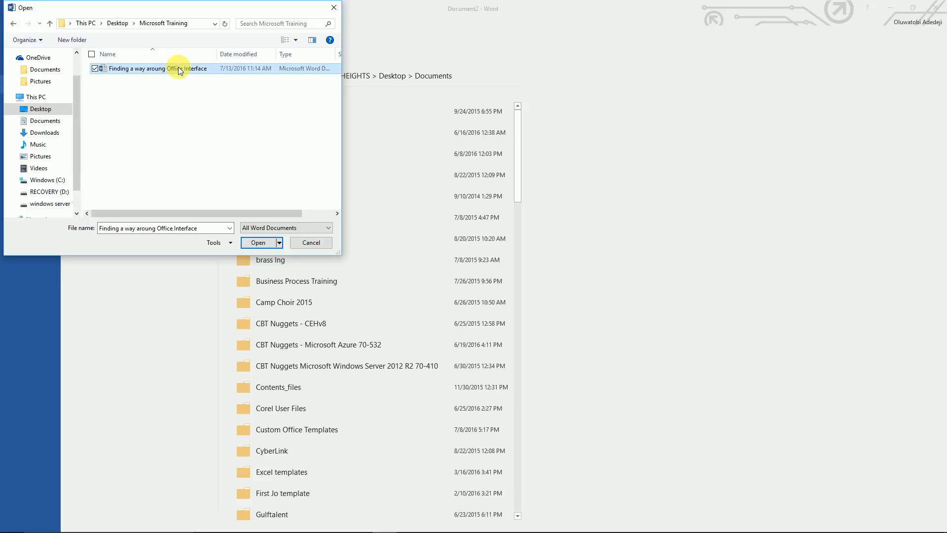
click(259, 243)
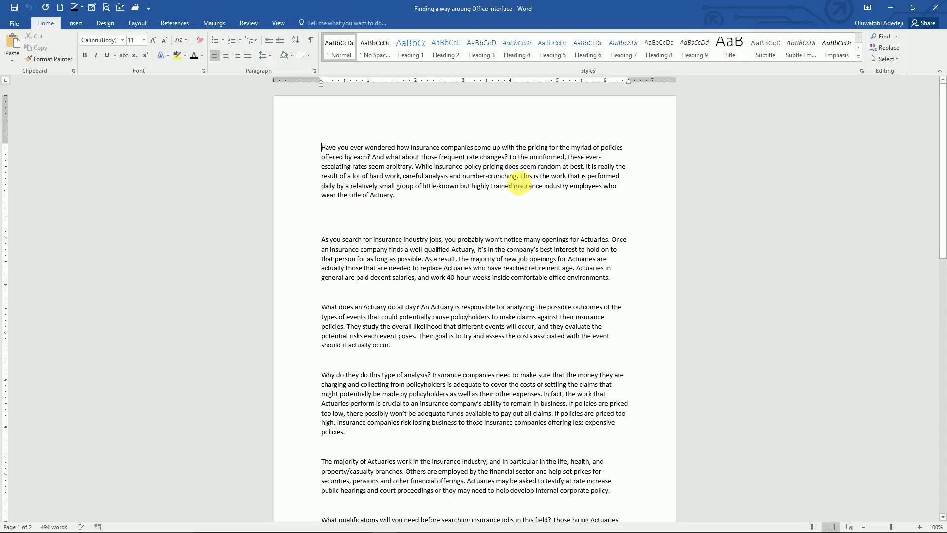
click(943, 149)
drag(943, 150, 943, 244)
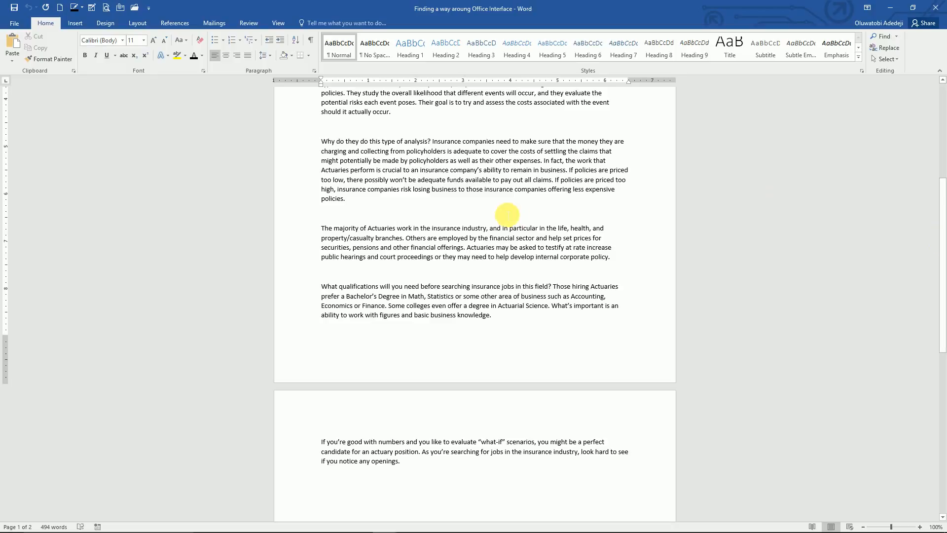
Step: Bring up the Open file browser on This PC, starting in the Documents folder
click(21, 26)
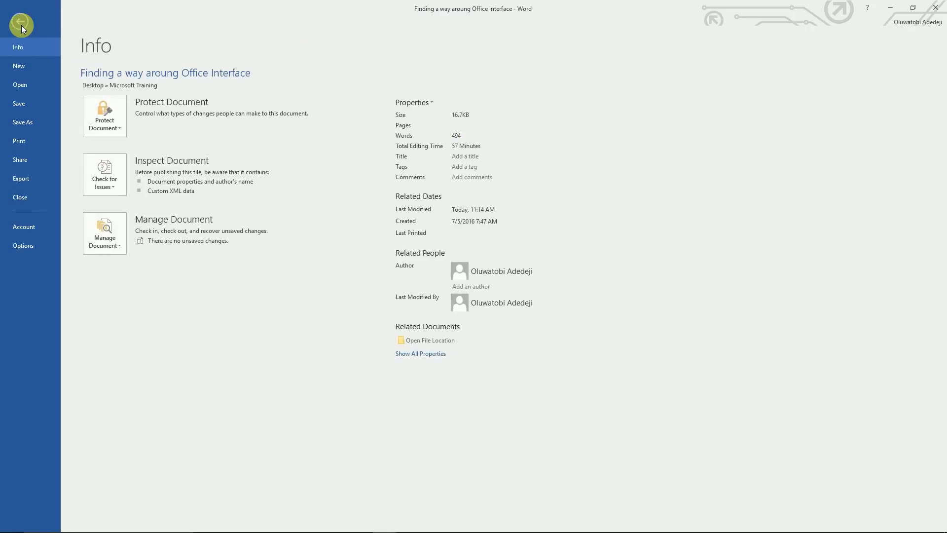
click(27, 89)
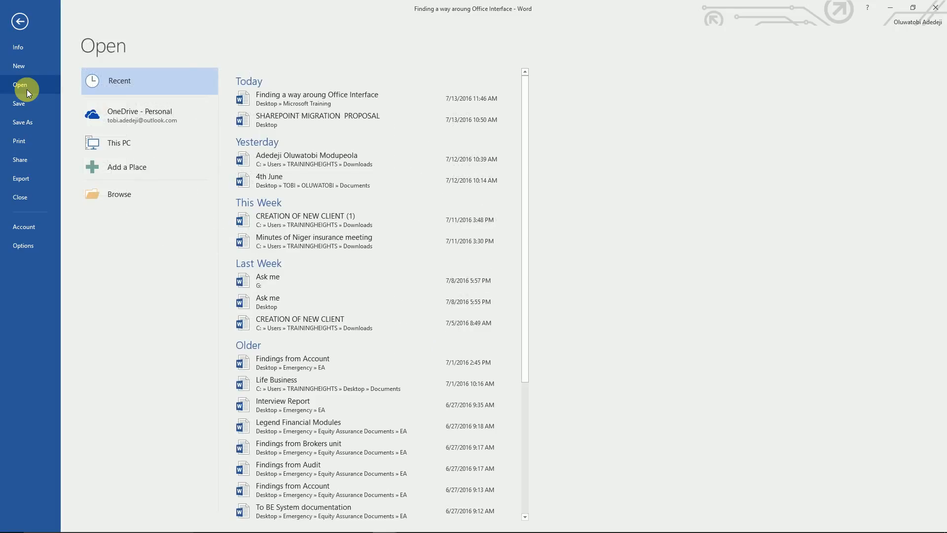
click(115, 147)
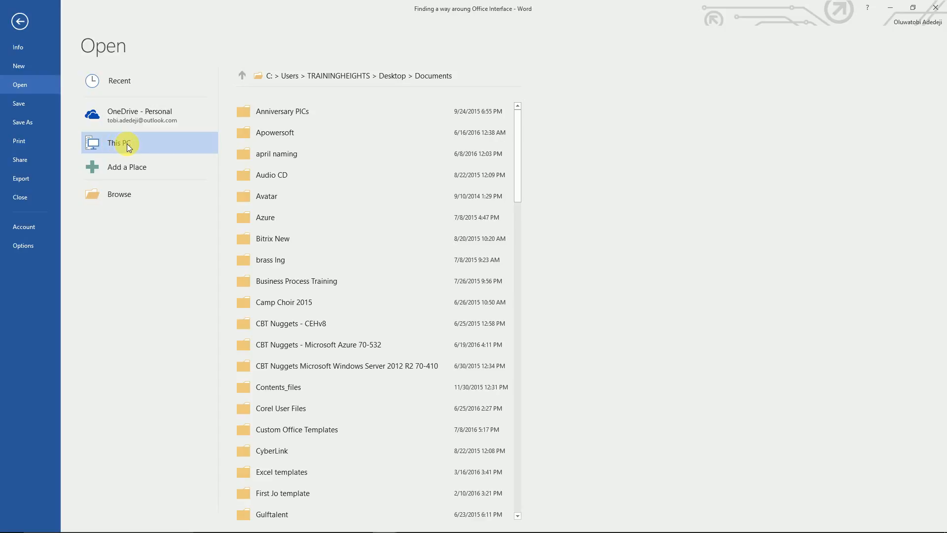
click(128, 144)
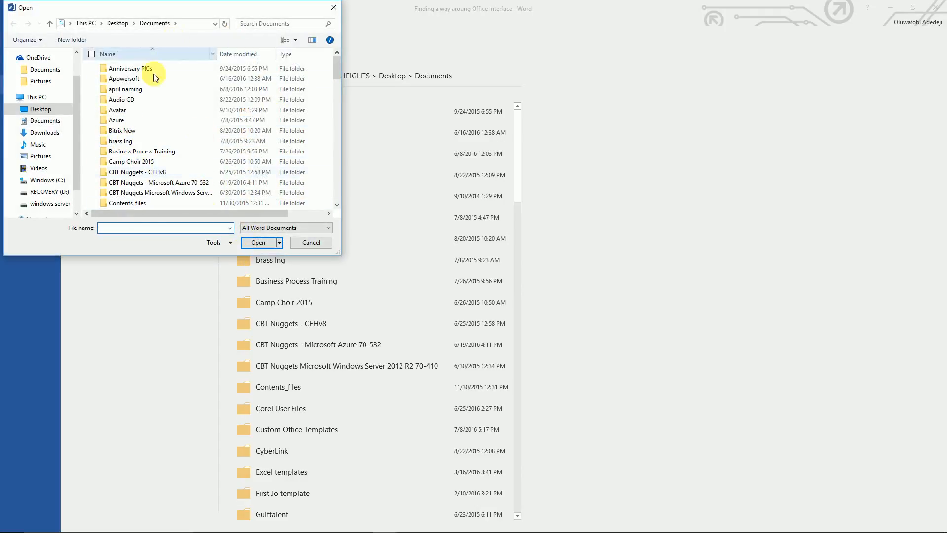
Step: Reopen 'Finding a way aroung Office Interface' from the Desktop's Microsoft Training folder
click(116, 24)
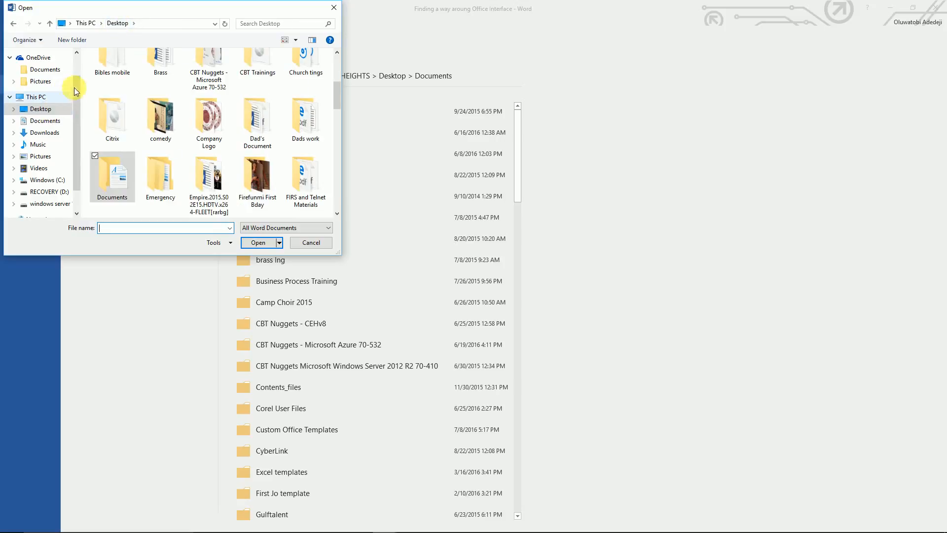
drag(338, 92, 340, 129)
click(208, 106)
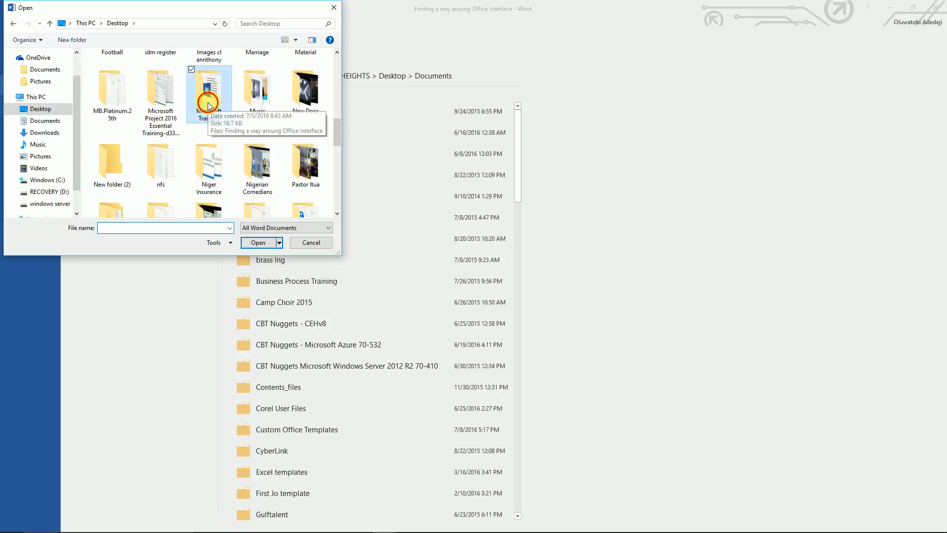
double_click(208, 106)
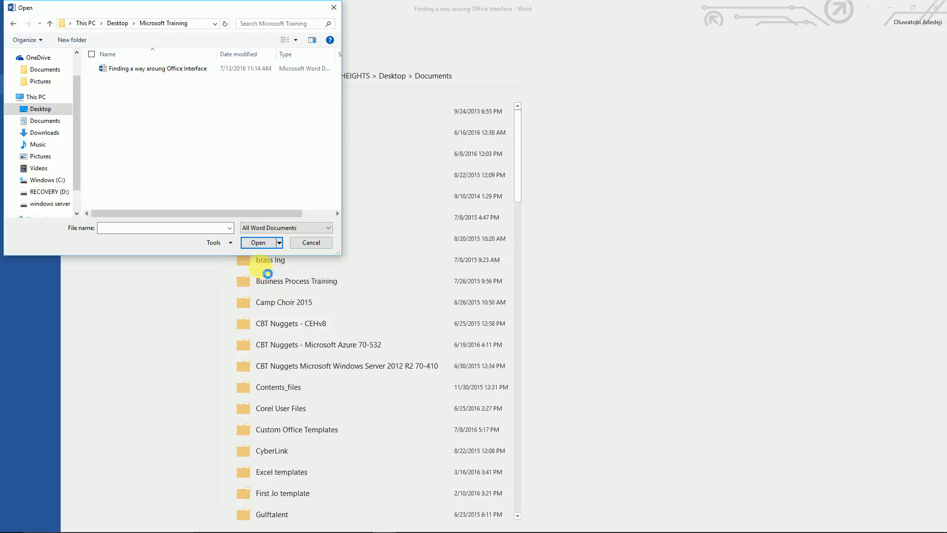
click(187, 71)
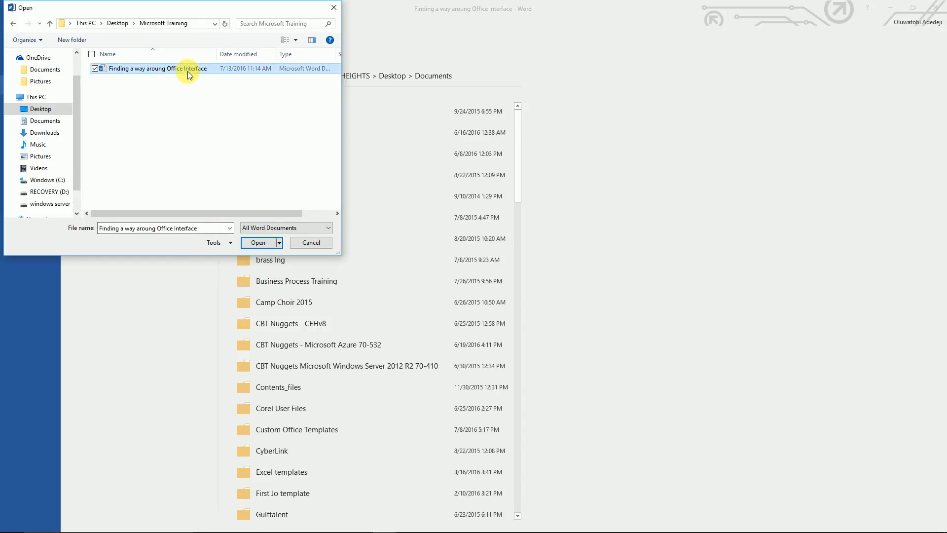
click(258, 245)
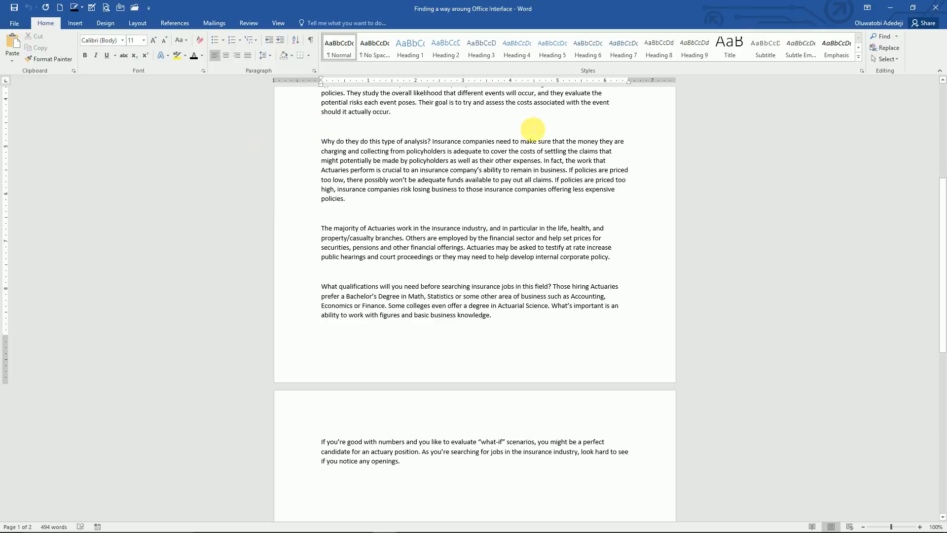
Step: Close the 'Finding a way aroung Office Interface' window to return to Document2
click(941, 6)
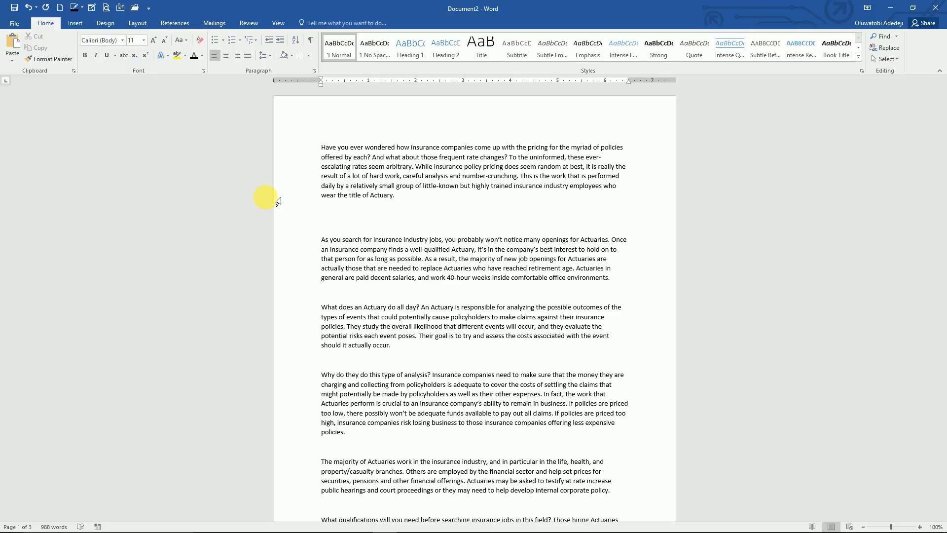
Step: Open Save As with F12, cancel it, then reopen Save As from the File menu
key(F12)
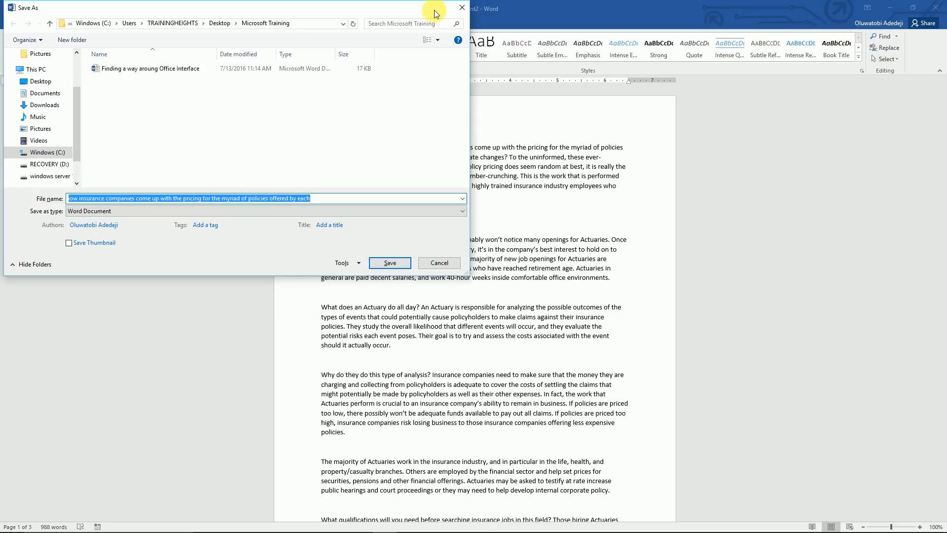
click(462, 9)
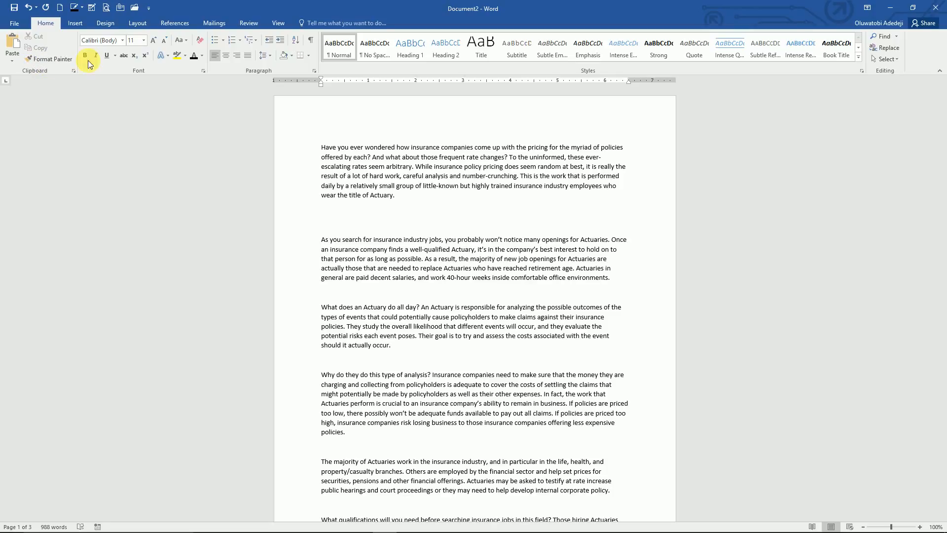
click(19, 26)
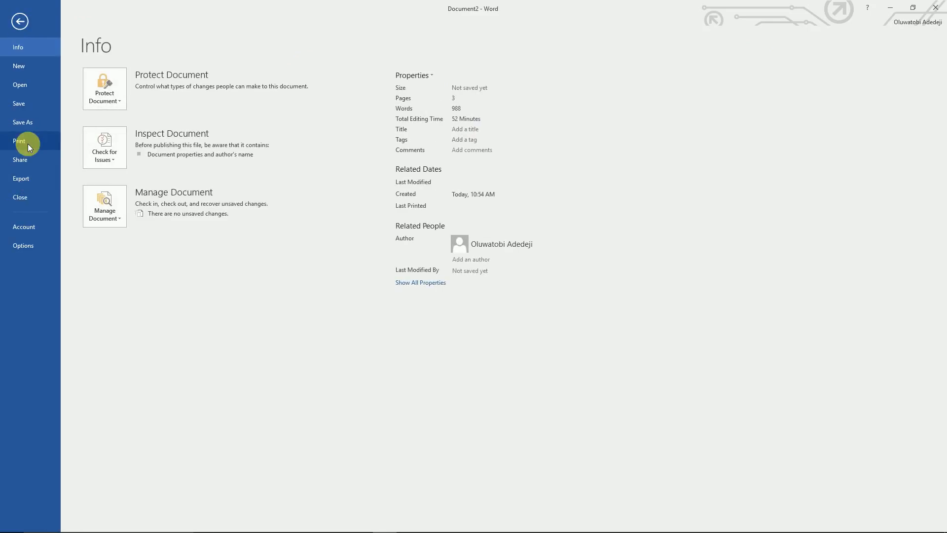
click(26, 110)
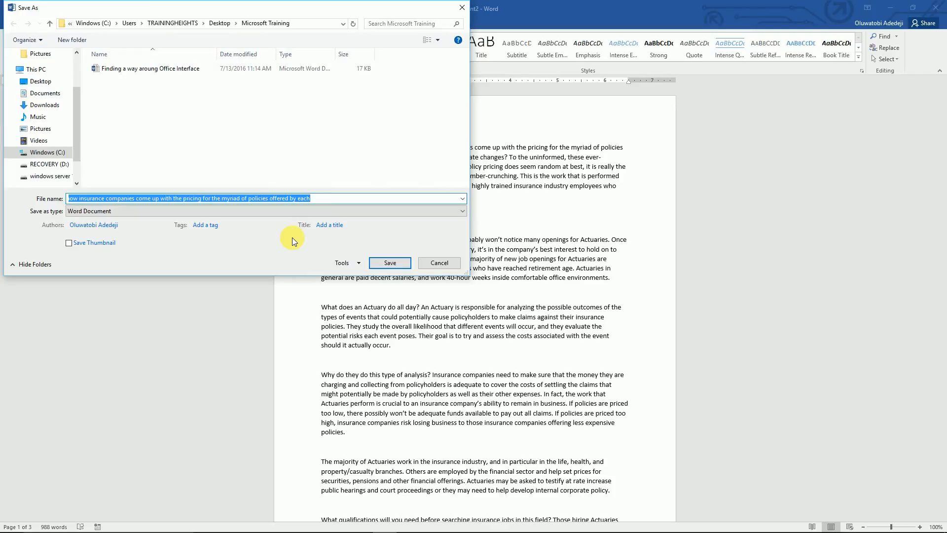
Step: Replace the suggested file name with 'My first training Class'
click(344, 201)
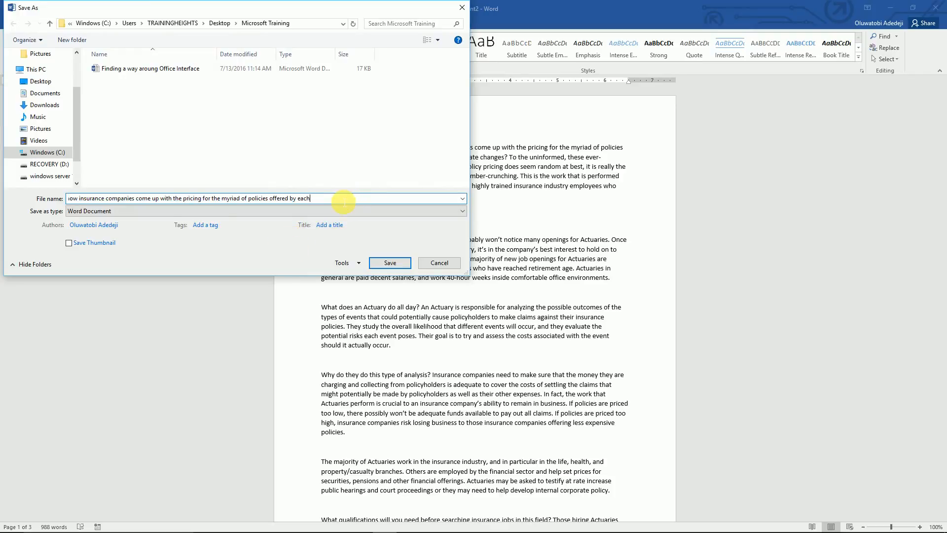
key(BackSpace)
key(BackSpace)
key(BackSpace)
key(BackSpace)
key(BackSpace)
key(BackSpace)
key(BackSpace)
key(BackSpace)
key(BackSpace)
key(BackSpace)
key(BackSpace)
key(BackSpace)
key(BackSpace)
key(BackSpace)
key(BackSpace)
key(BackSpace)
key(BackSpace)
key(BackSpace)
key(BackSpace)
key(BackSpace)
key(BackSpace)
key(BackSpace)
key(BackSpace)
key(BackSpace)
key(BackSpace)
key(BackSpace)
key(BackSpace)
key(BackSpace)
key(BackSpace)
key(BackSpace)
key(BackSpace)
key(BackSpace)
key(BackSpace)
key(BackSpace)
key(BackSpace)
key(BackSpace)
key(BackSpace)
key(BackSpace)
key(BackSpace)
key(BackSpace)
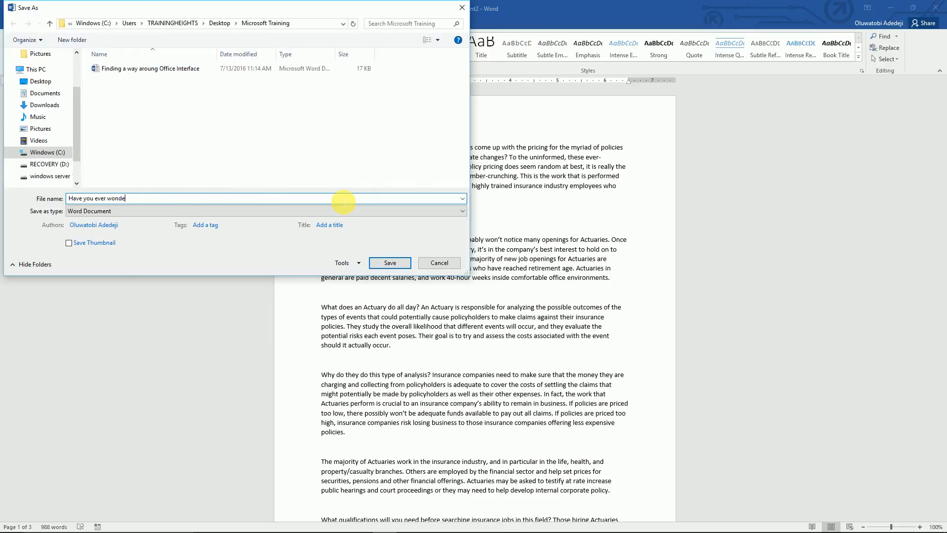
key(BackSpace)
key(BackSpace)
key(BackSpace)
key(BackSpace)
key(BackSpace)
key(BackSpace)
key(BackSpace)
key(BackSpace)
key(BackSpace)
key(BackSpace)
key(BackSpace)
key(BackSpace)
key(BackSpace)
key(BackSpace)
key(BackSpace)
text(My first)
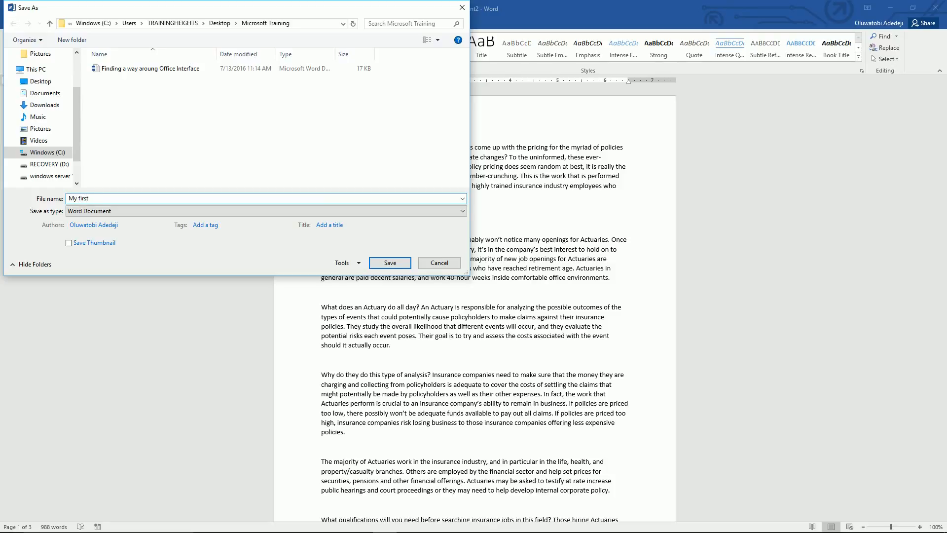
text( training Class)
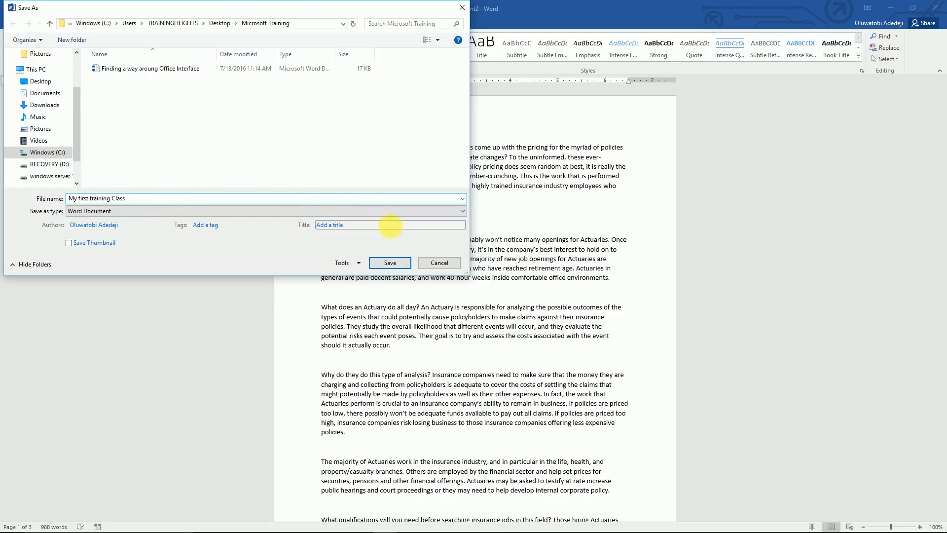
click(460, 210)
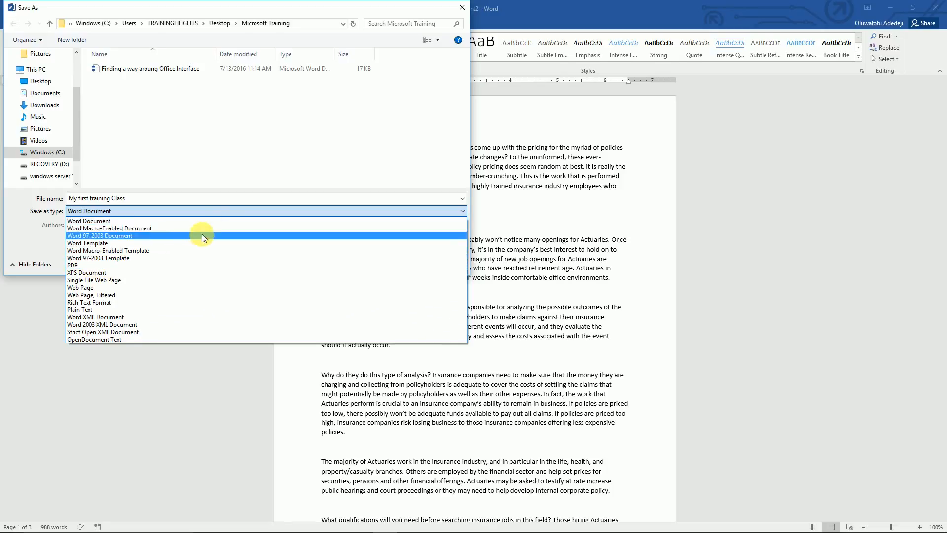
click(176, 222)
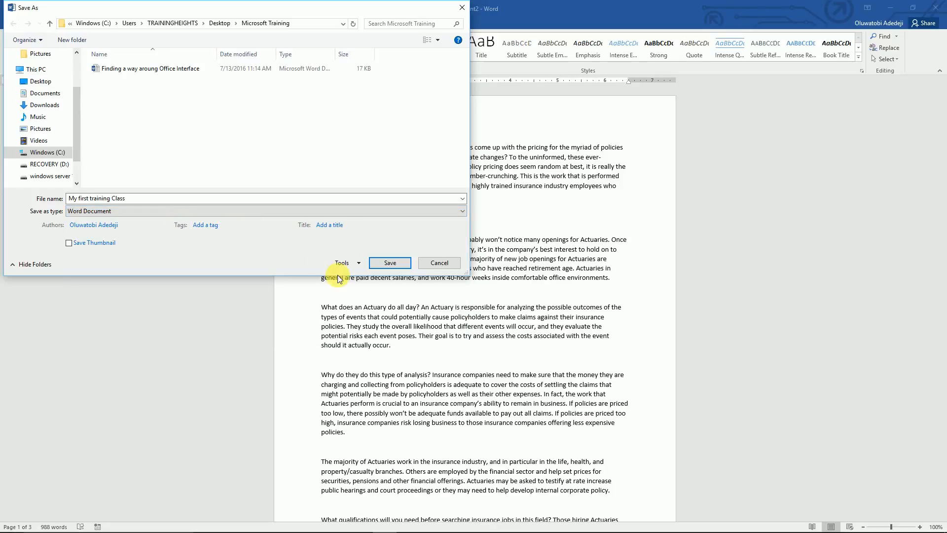
Step: Save the document as 'My first training Class' in the Microsoft Training folder
click(384, 267)
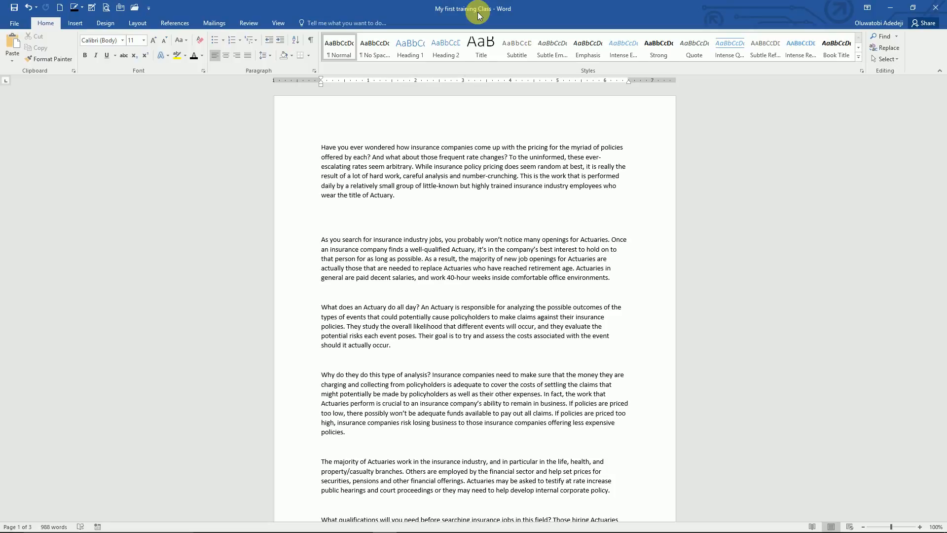
scroll(385, 42, down, 3)
scroll(385, 41, up, 3)
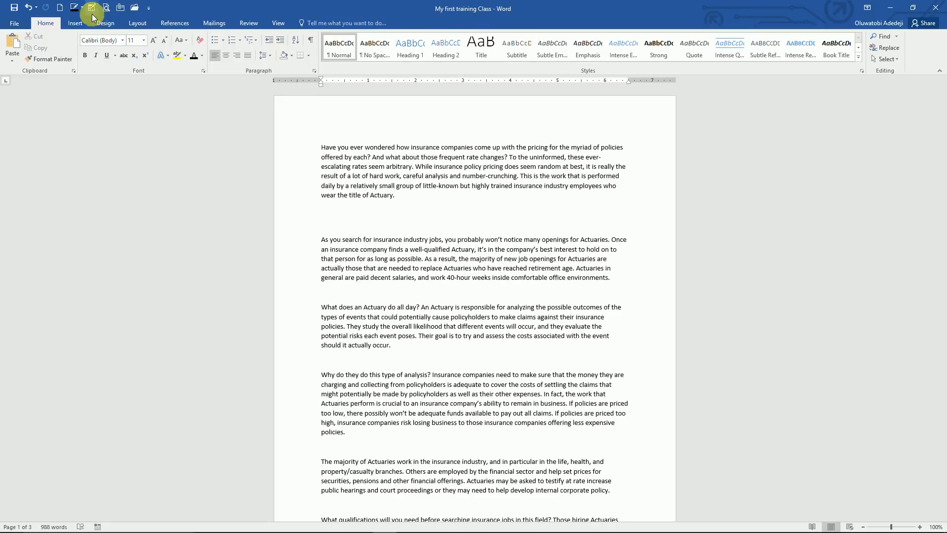
Step: Export 'My first training Class.pdf' to This PC with Save as type PDF, opening it afterwards
click(11, 24)
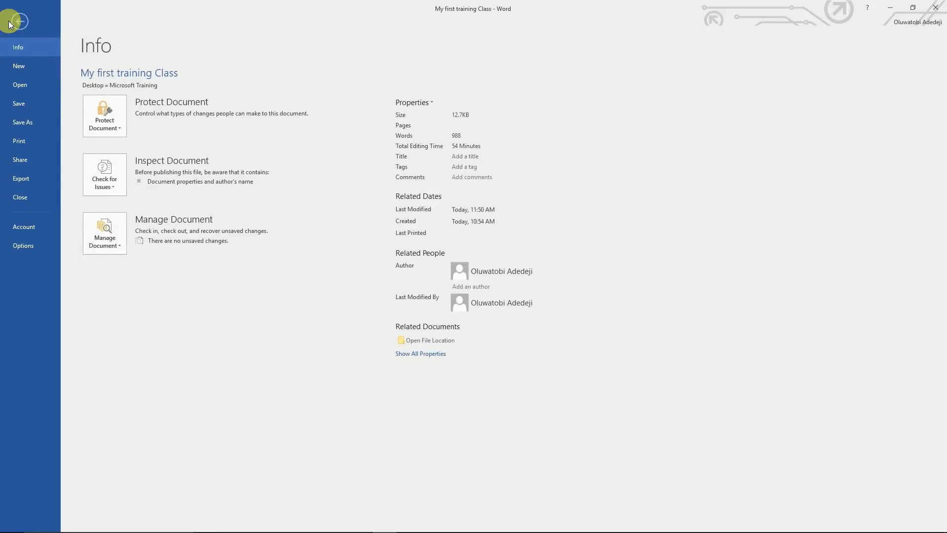
click(28, 122)
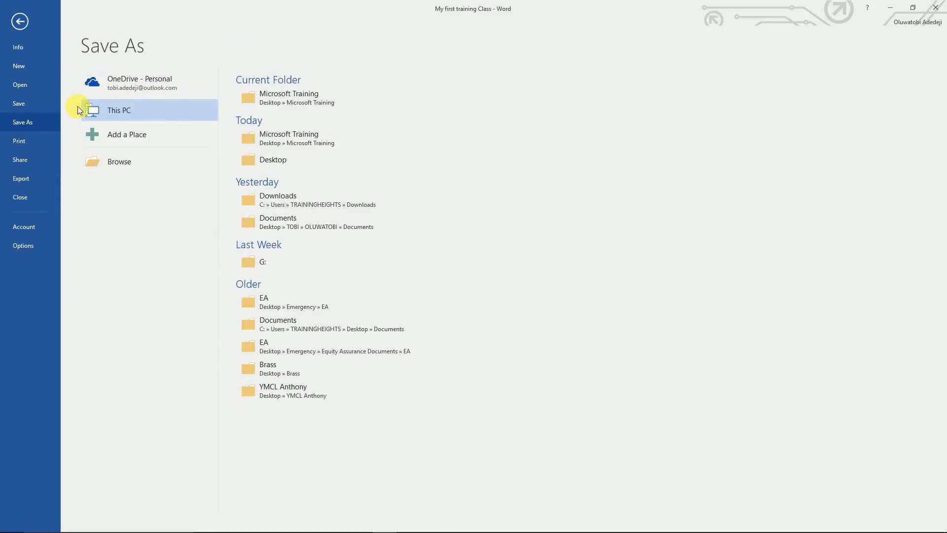
click(131, 111)
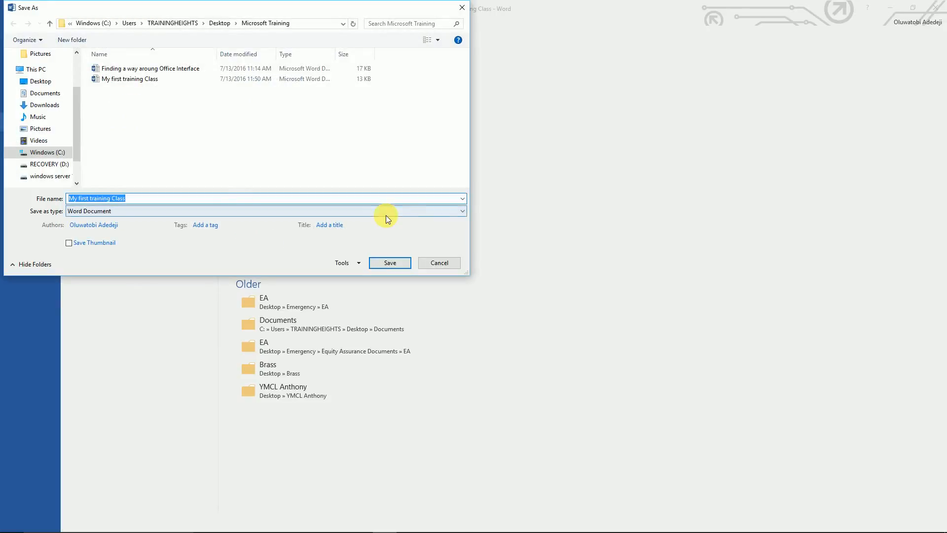
click(464, 214)
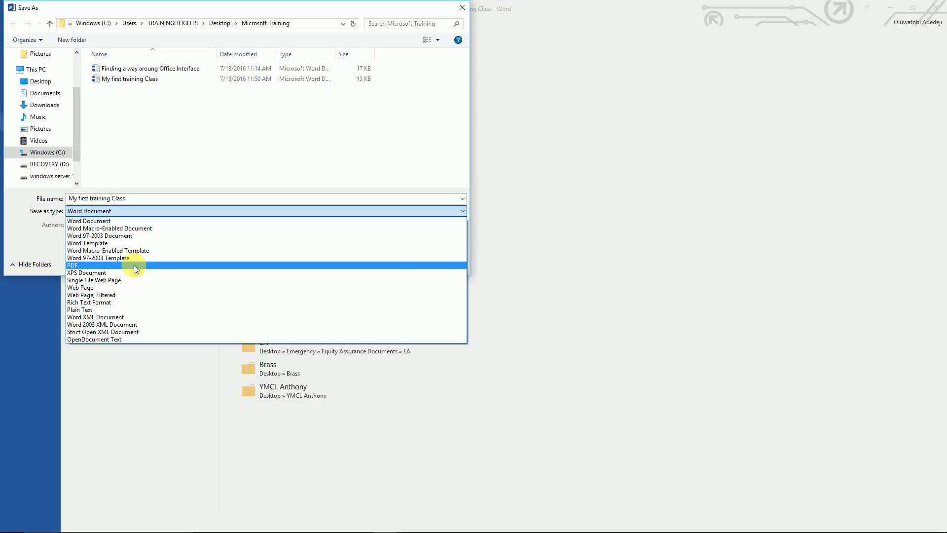
click(88, 266)
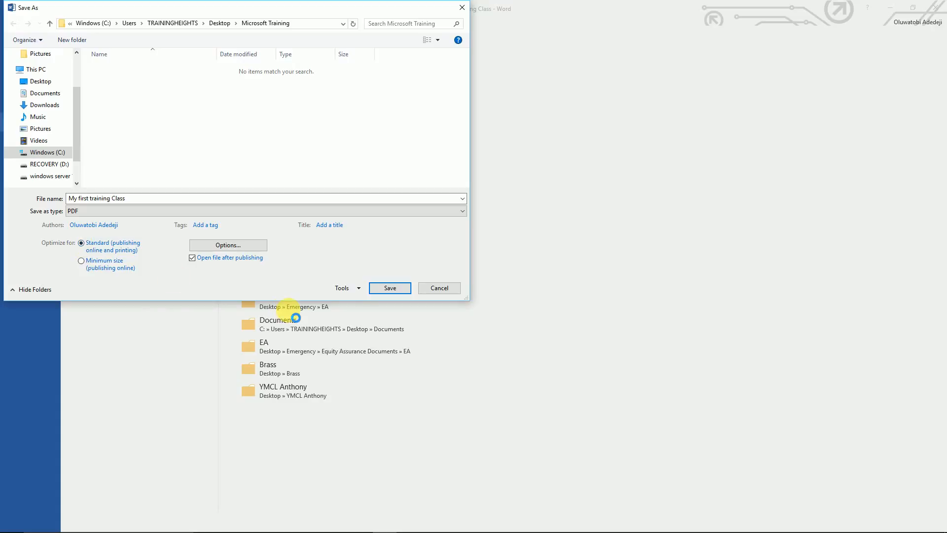
click(387, 289)
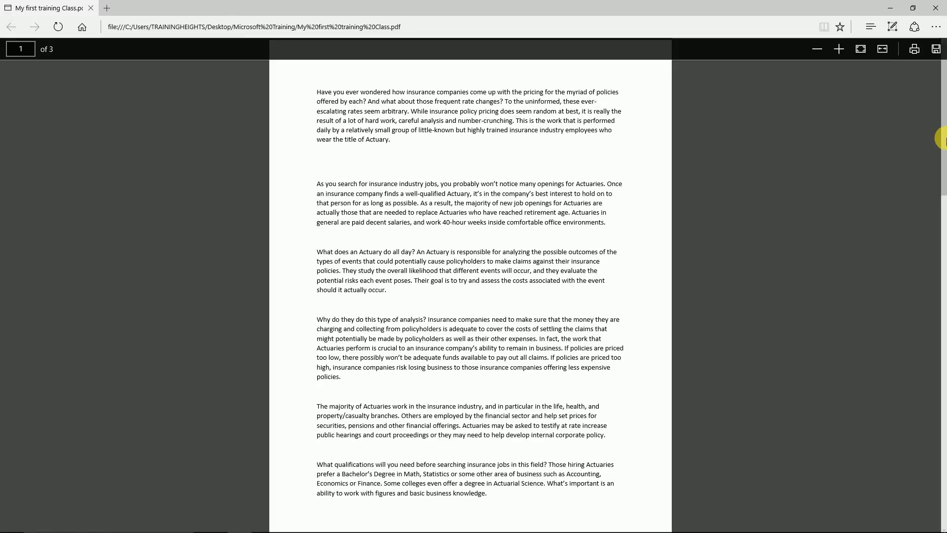
Step: Scroll the exported PDF in Edge from page 1 to page 2
drag(944, 145, 924, 344)
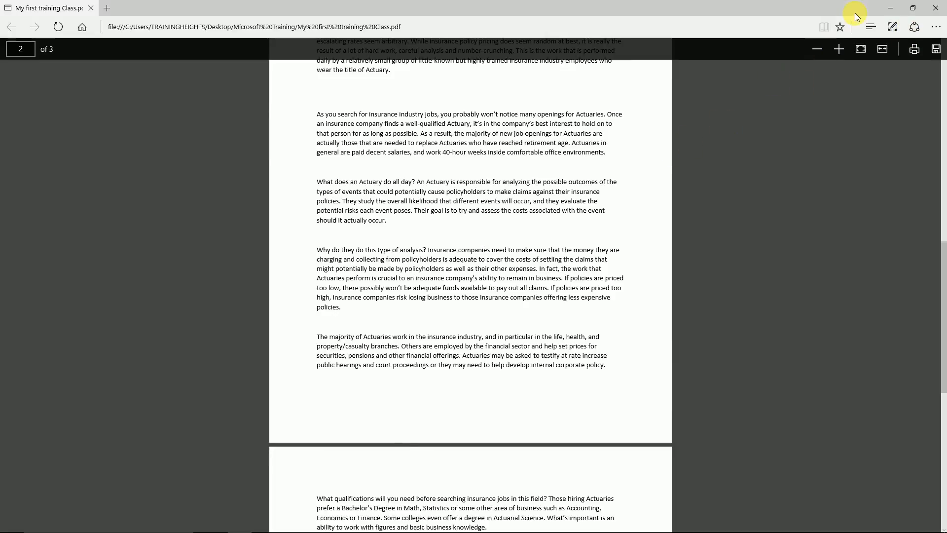
Step: Confirm the Word and PDF files sit in Microsoft Training, then close File Explorer
mouse_move(142, 531)
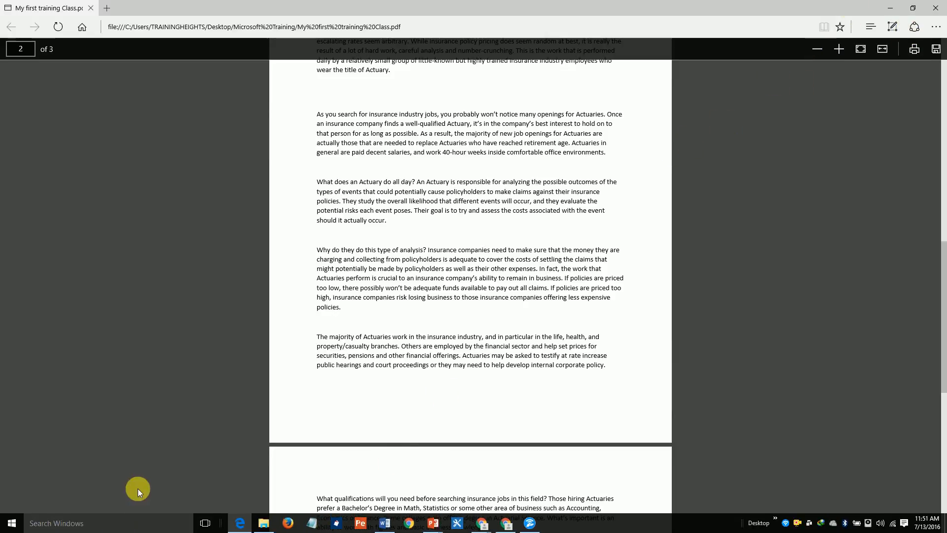
click(264, 523)
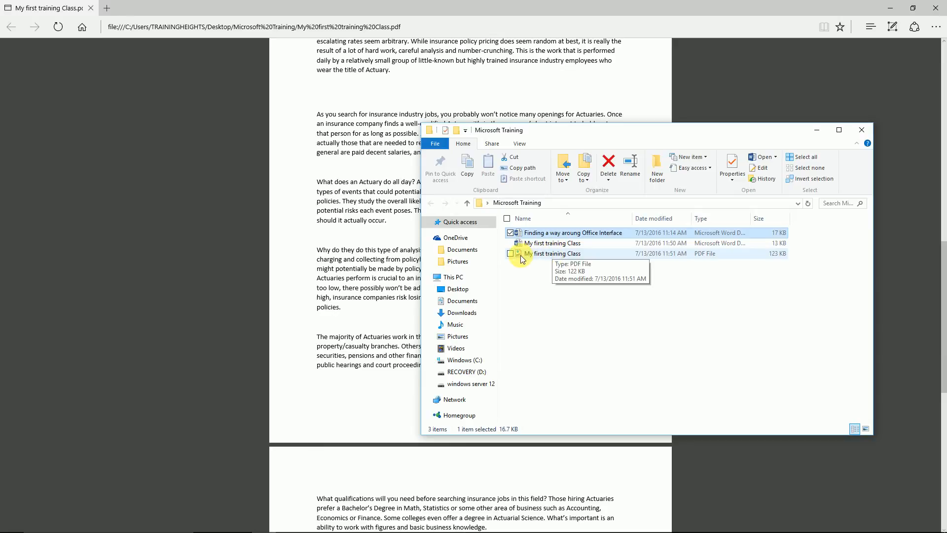
click(865, 131)
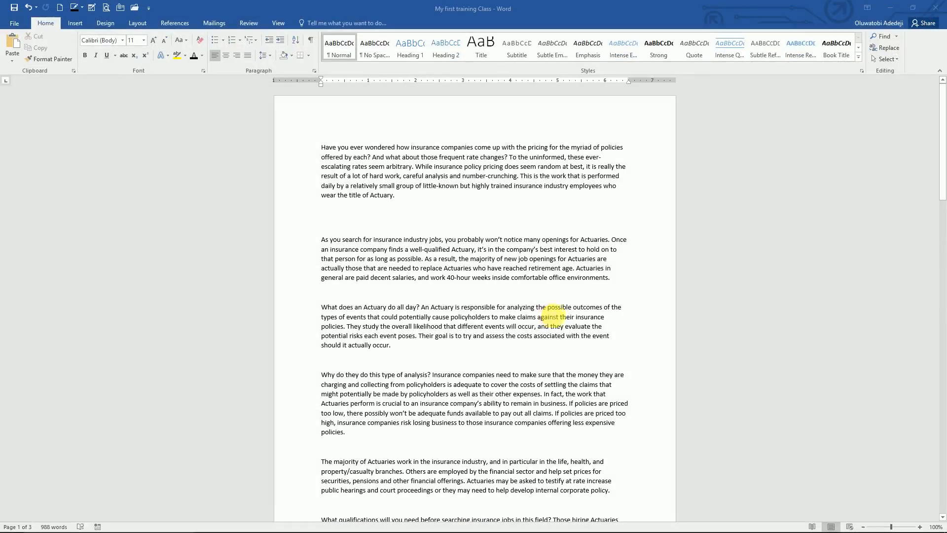
Step: Open the Save As dialog on This PC for 'My first training Class'
click(485, 240)
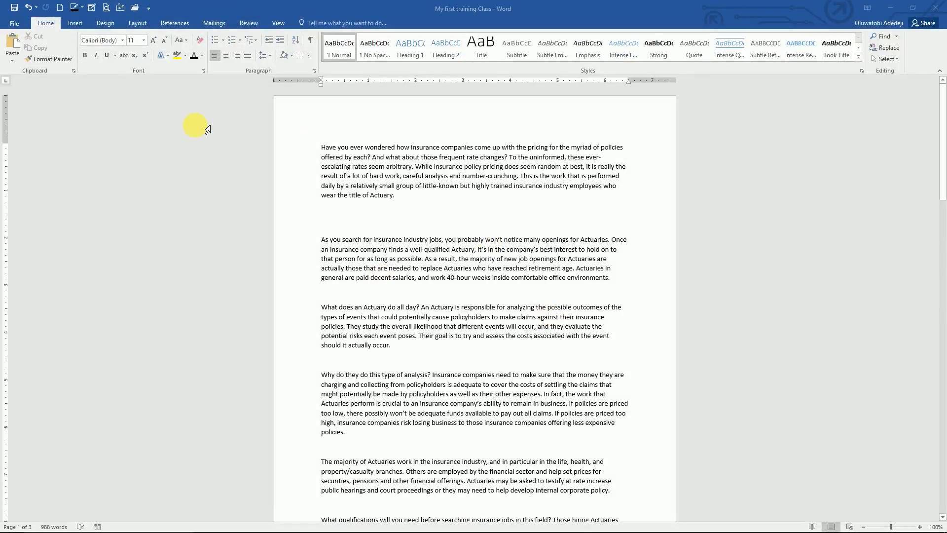
click(16, 21)
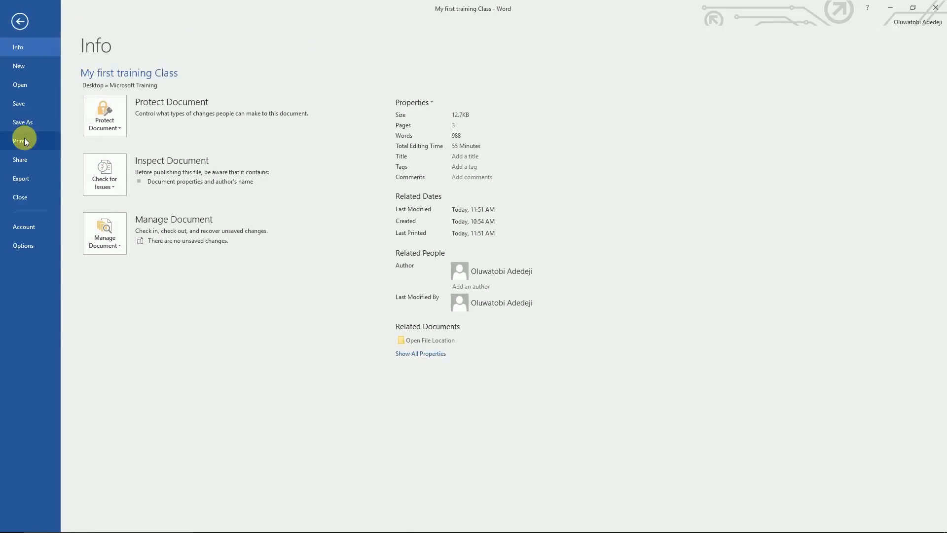
click(27, 123)
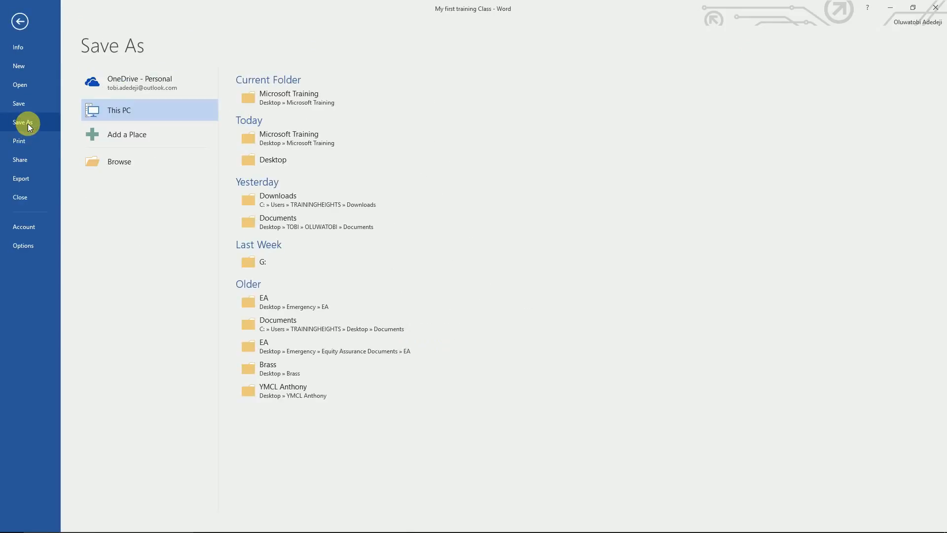
click(153, 115)
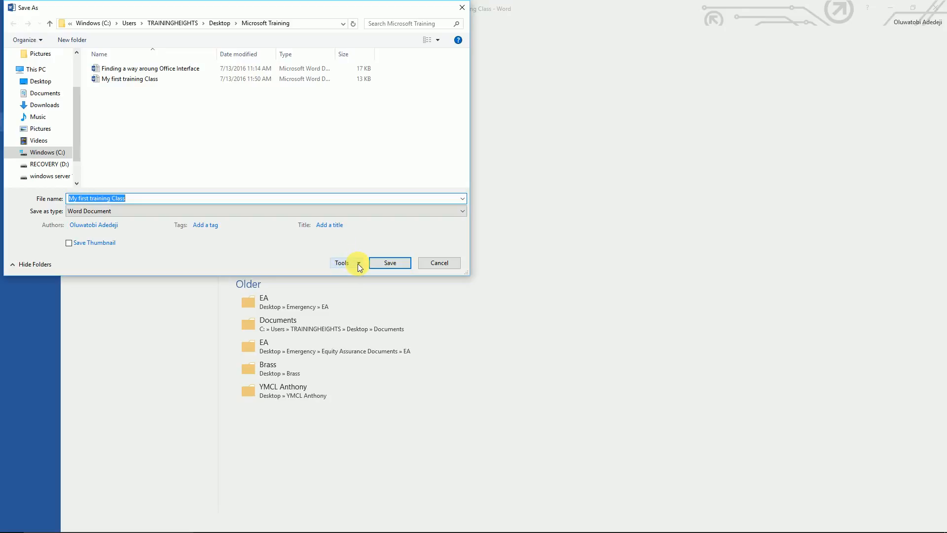
Step: In General Options, enter a password to open and a password to modify
click(359, 265)
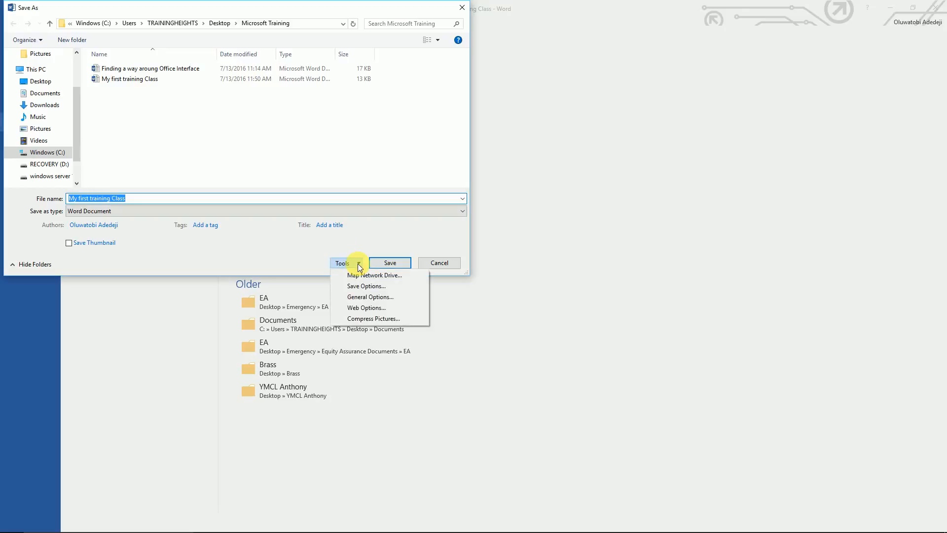
click(368, 297)
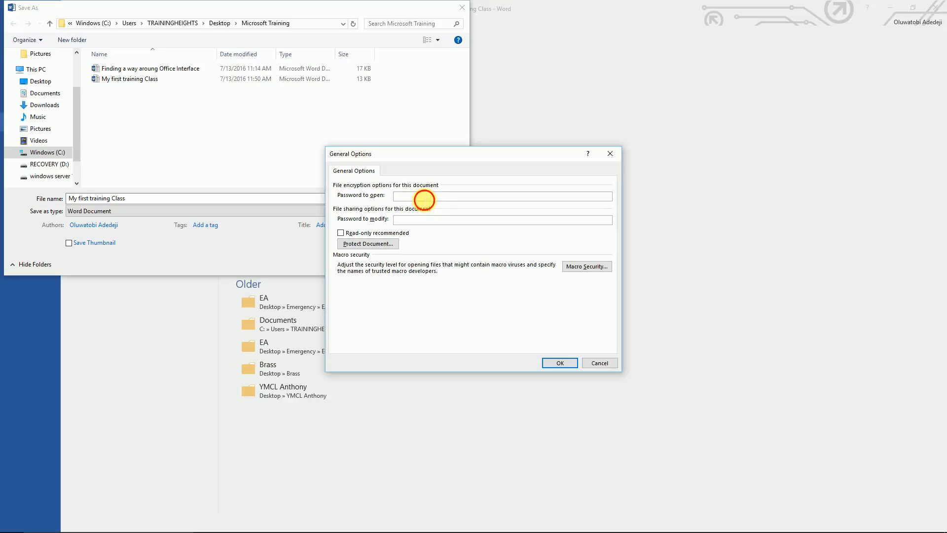
text(1234)
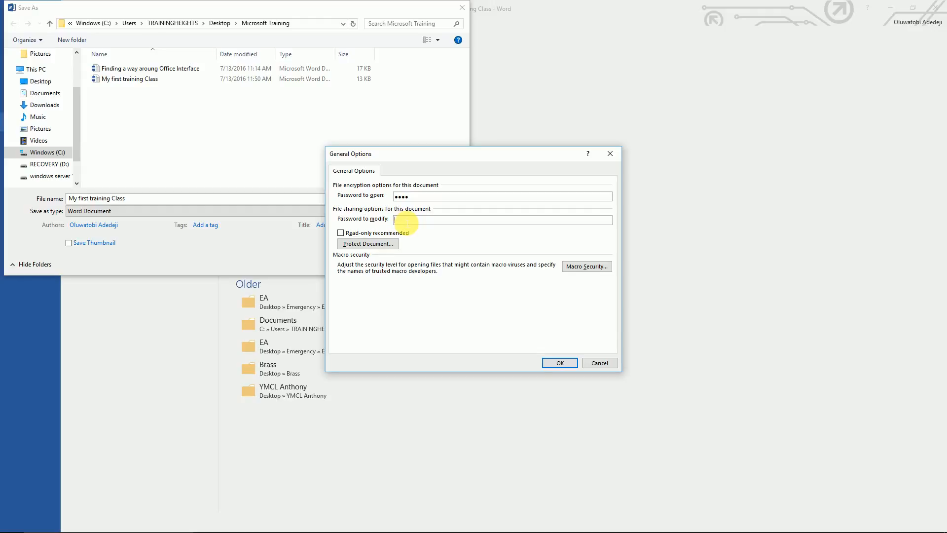
text(1234)
click(561, 362)
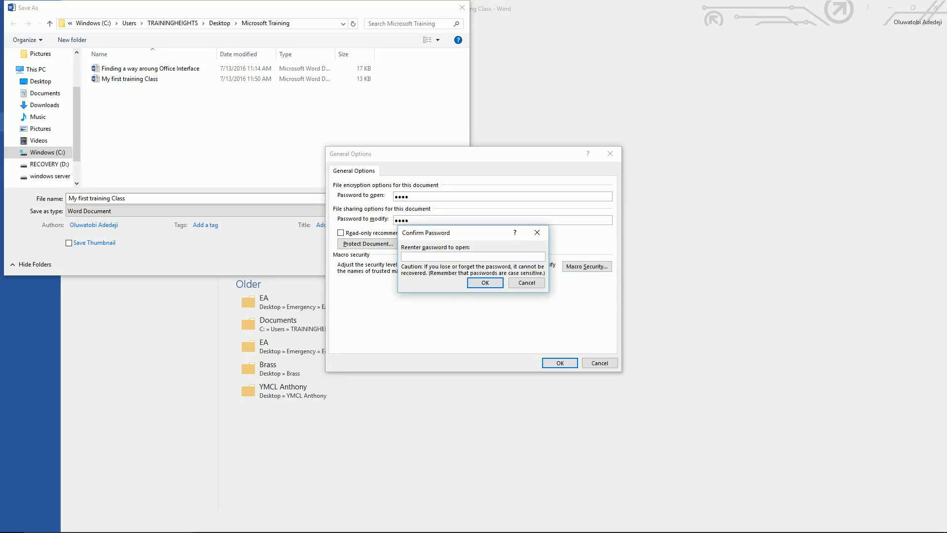
Step: Confirm both passwords by re-entering them, then save the protected document
text(1234)
click(479, 283)
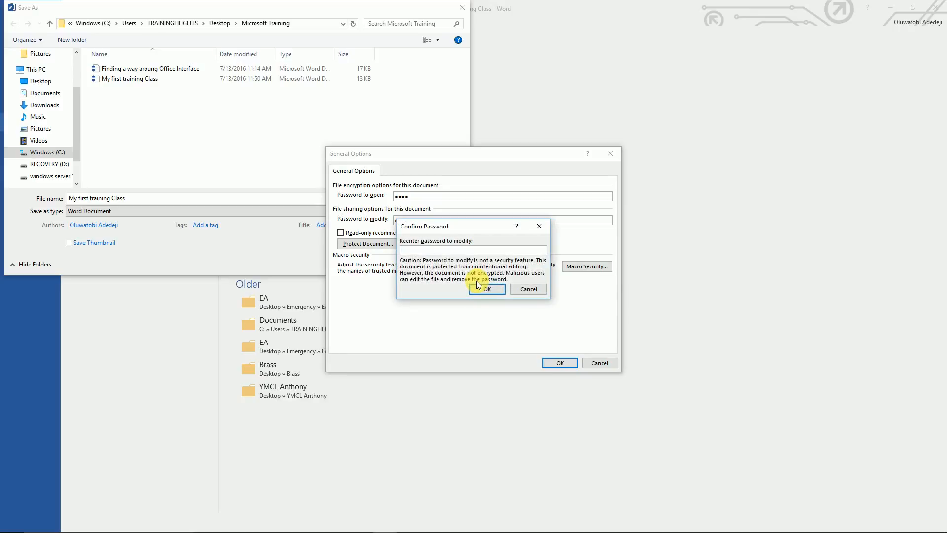
text(1234)
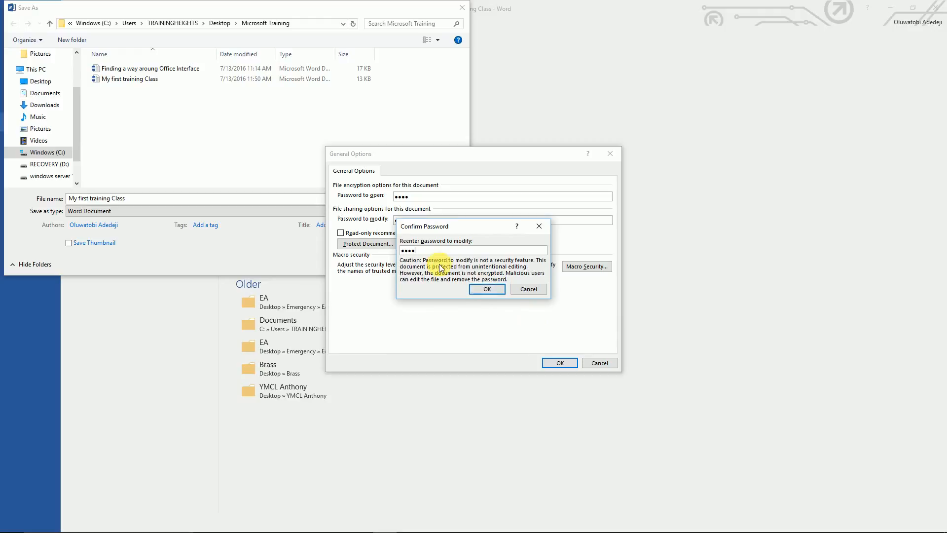
click(483, 290)
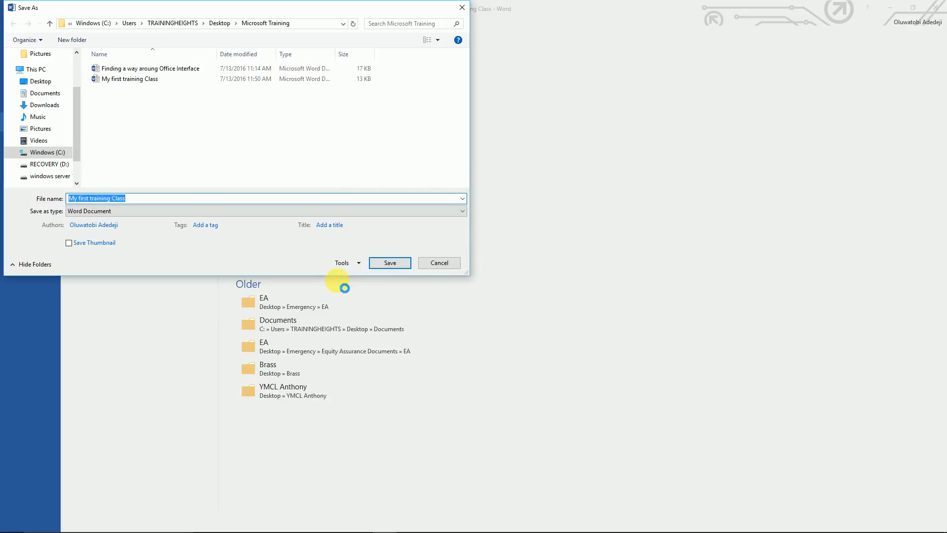
click(390, 262)
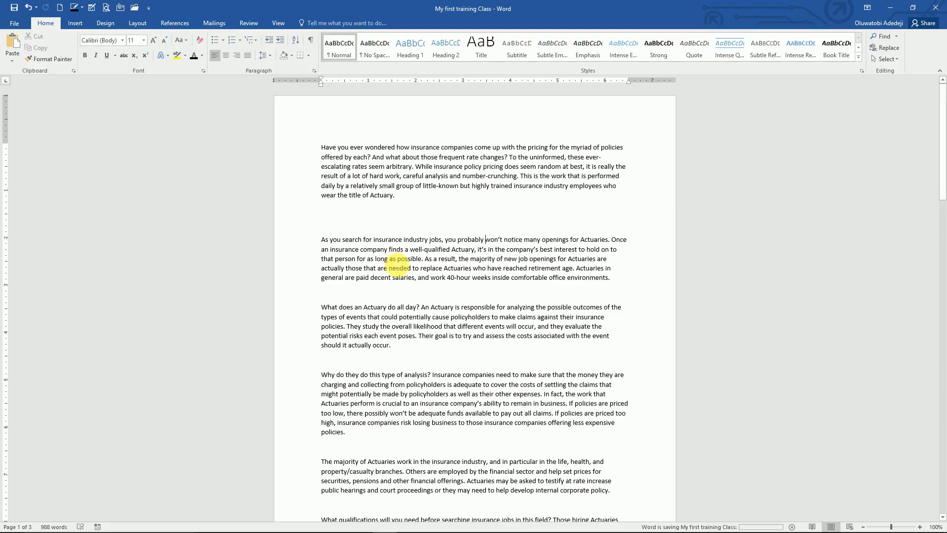